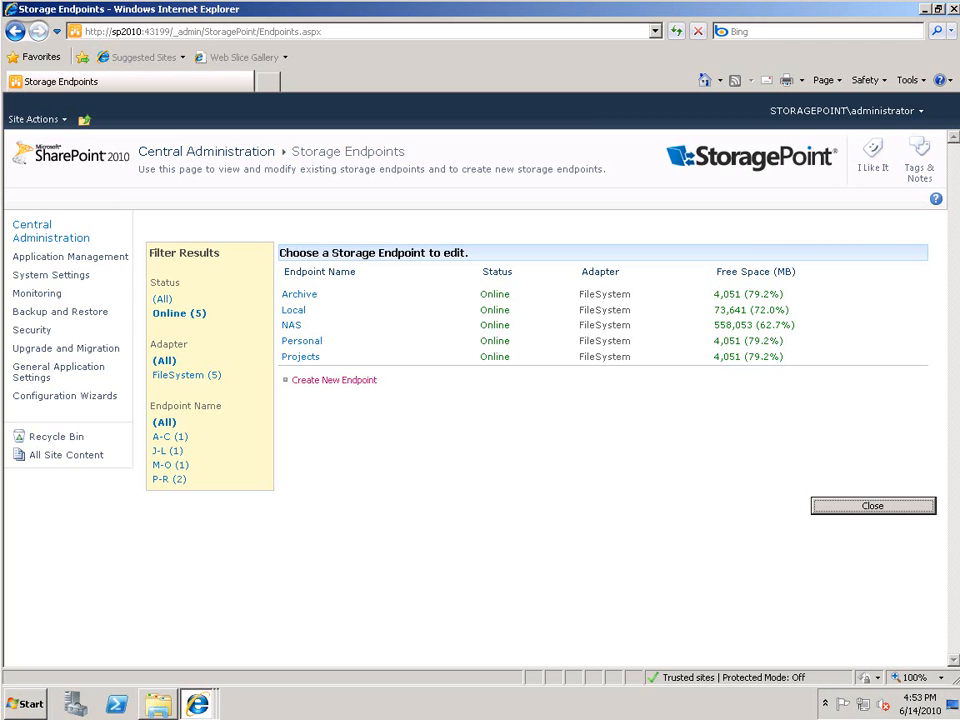
Step: Open the archiving configuration of the Projects storage profile and enable archiving
click(836, 508)
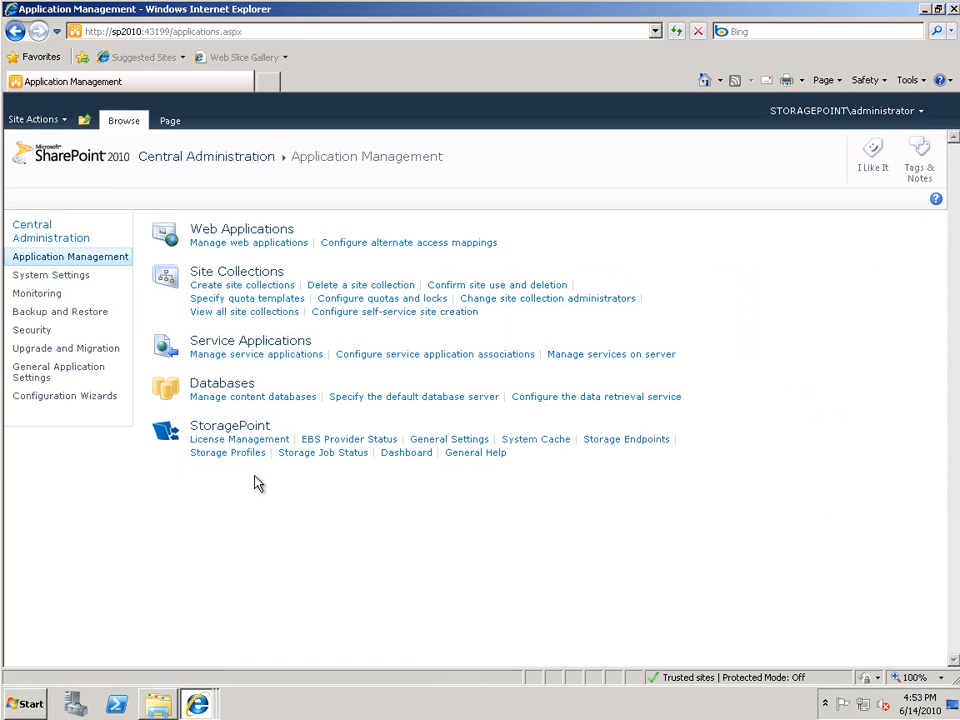
click(226, 455)
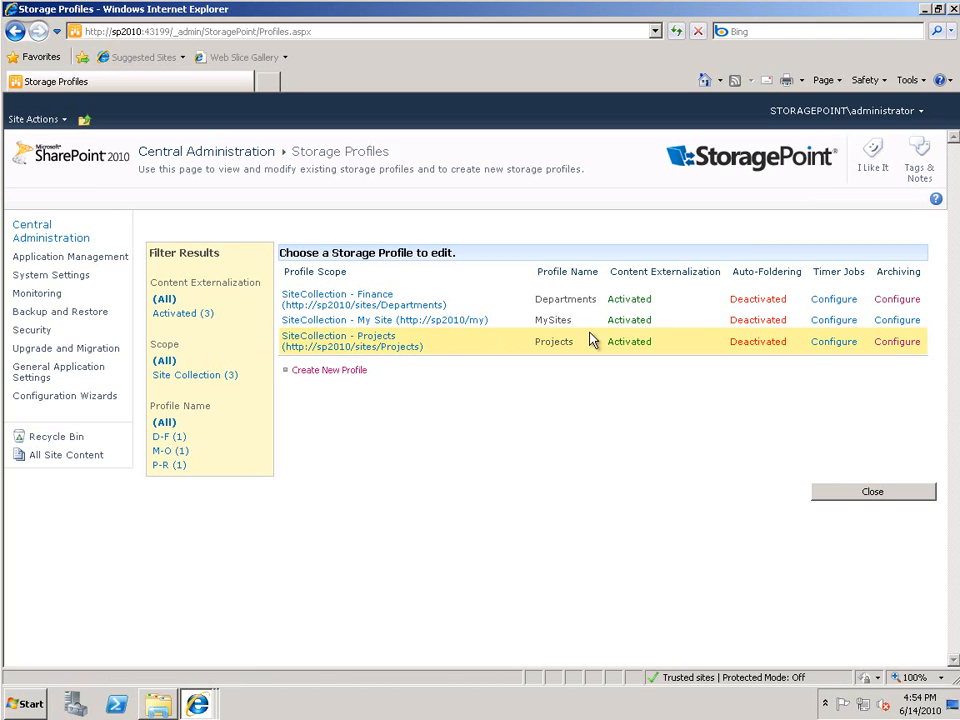
click(898, 343)
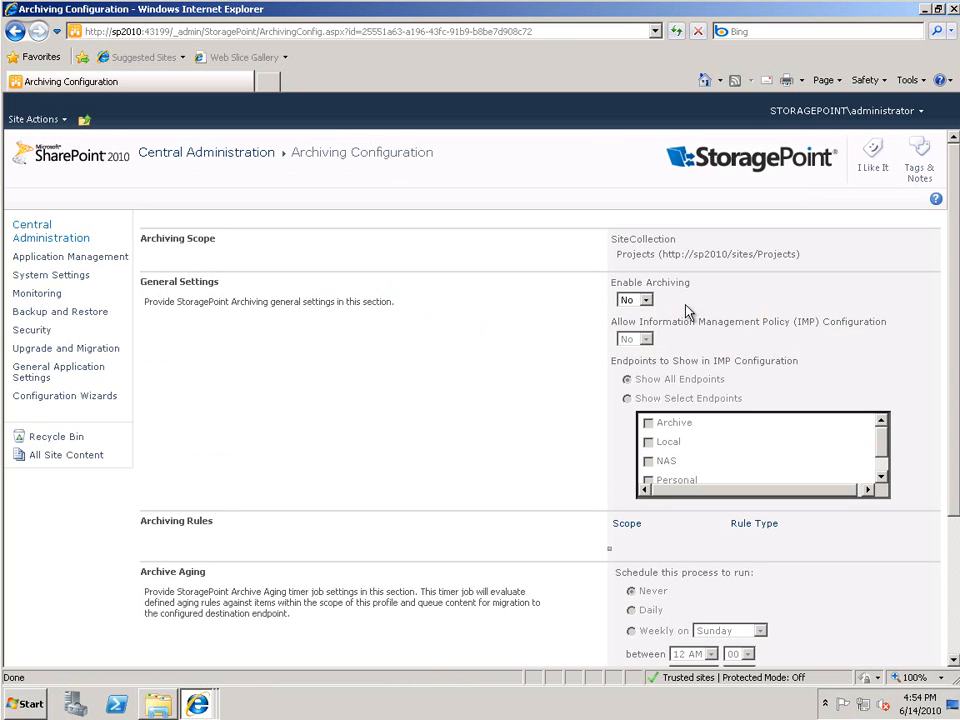
click(628, 323)
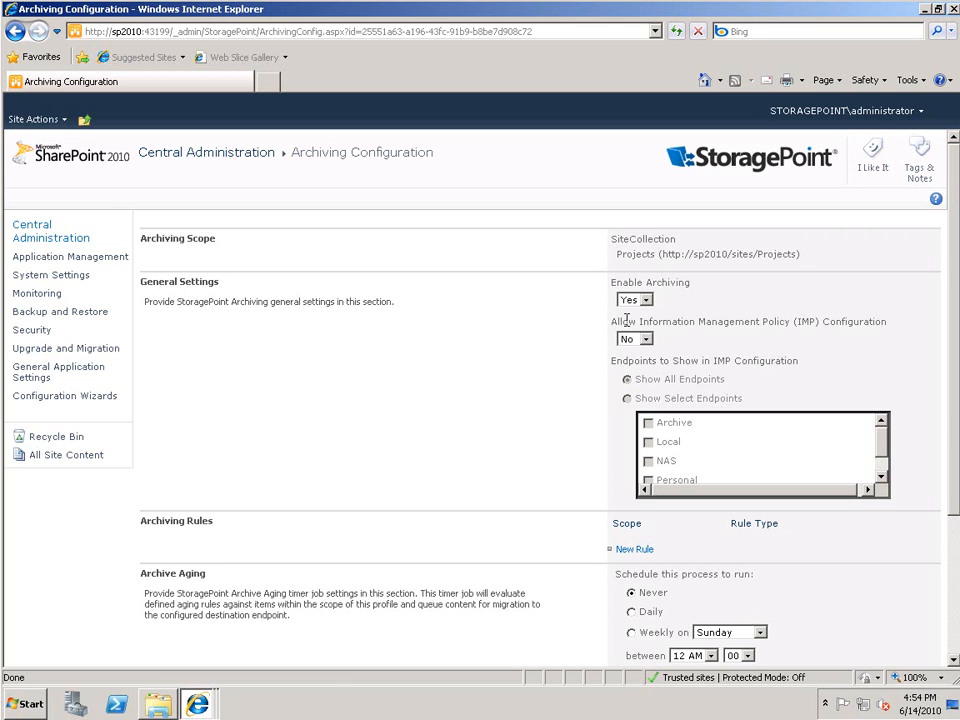
click(645, 552)
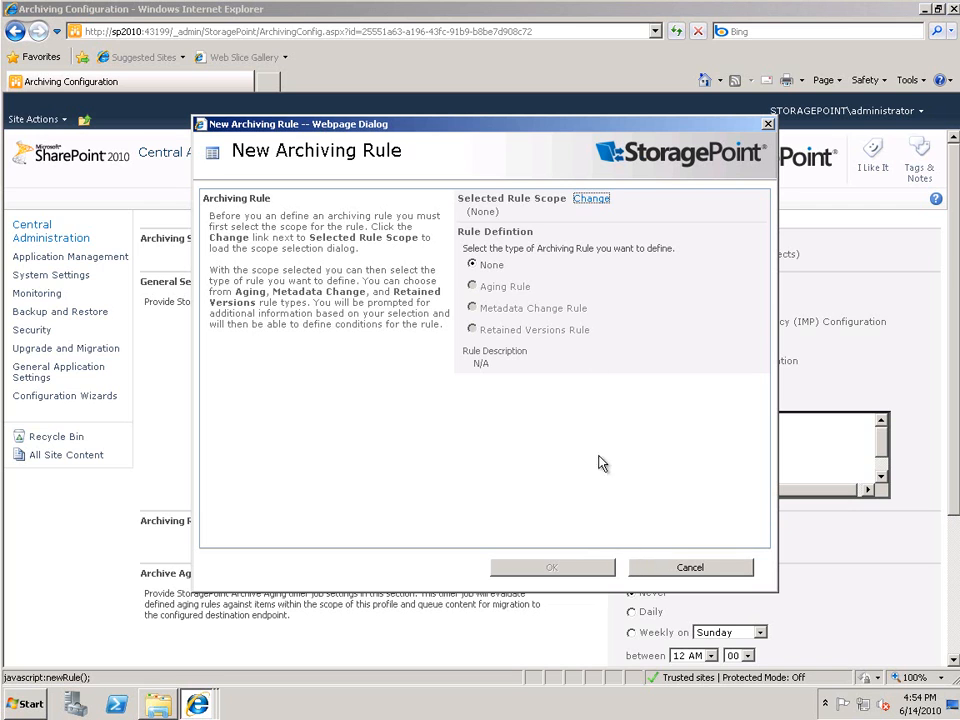
click(592, 198)
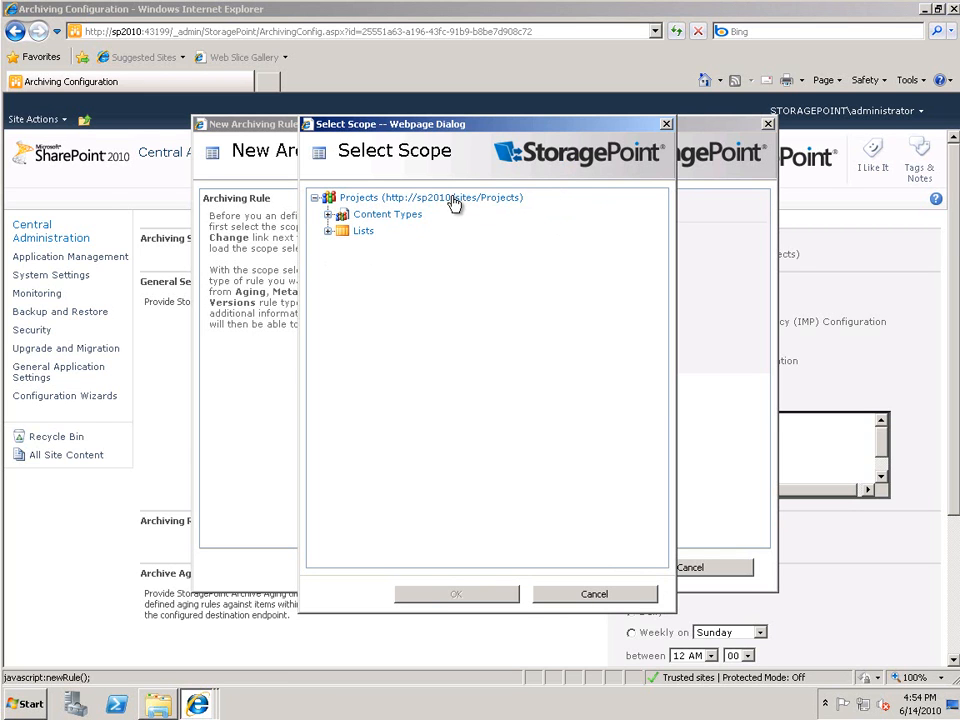
click(452, 201)
click(456, 596)
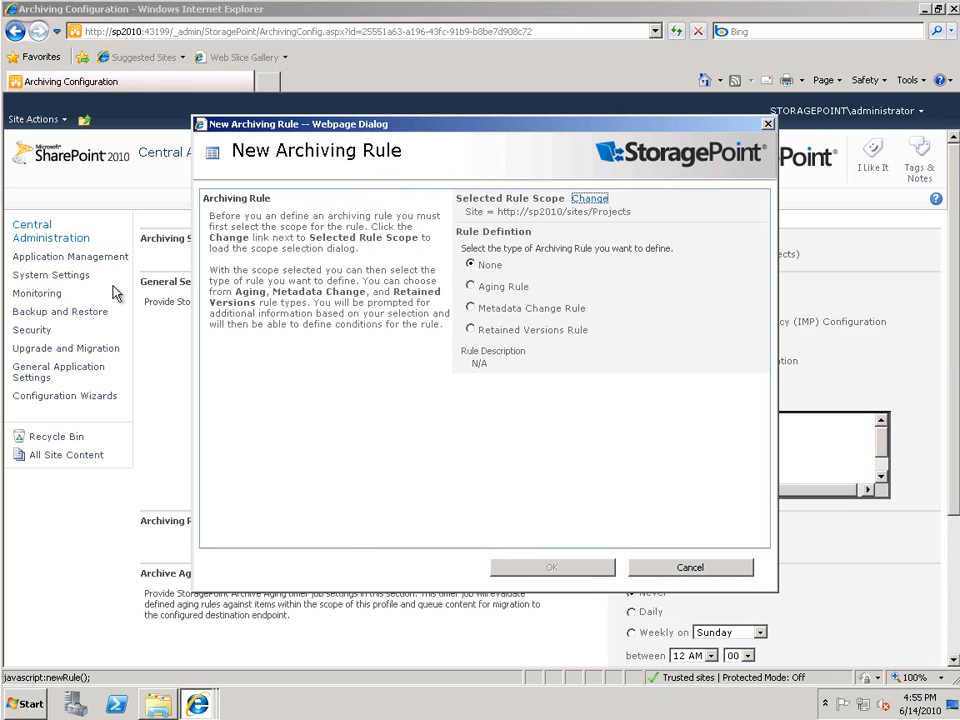
Step: Make the archiving rule an Aging Rule based on the Modified date property
click(471, 287)
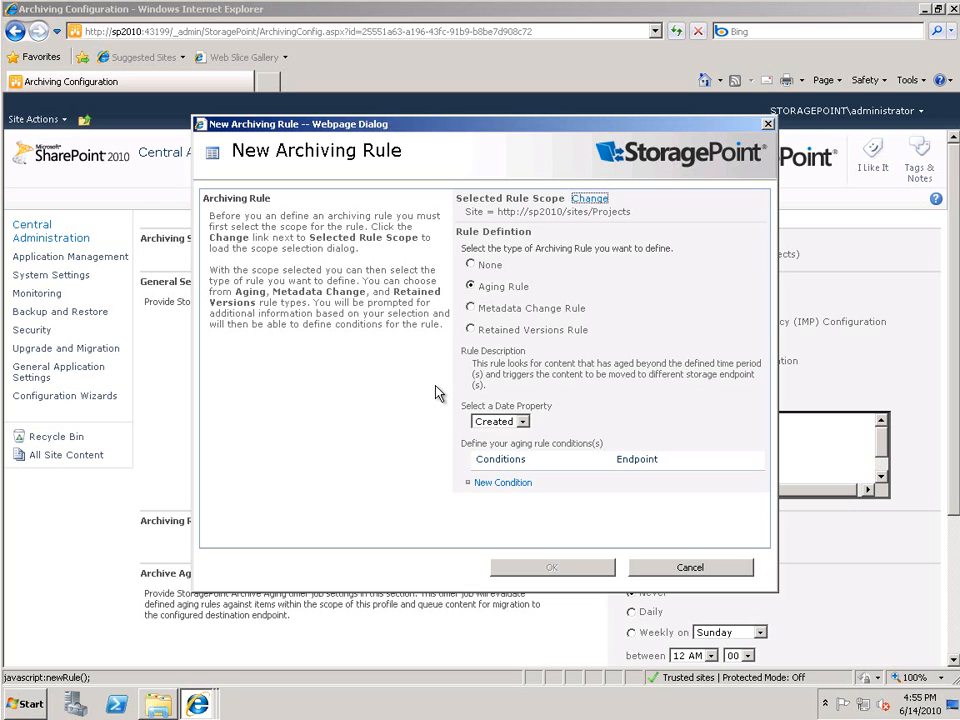
click(522, 421)
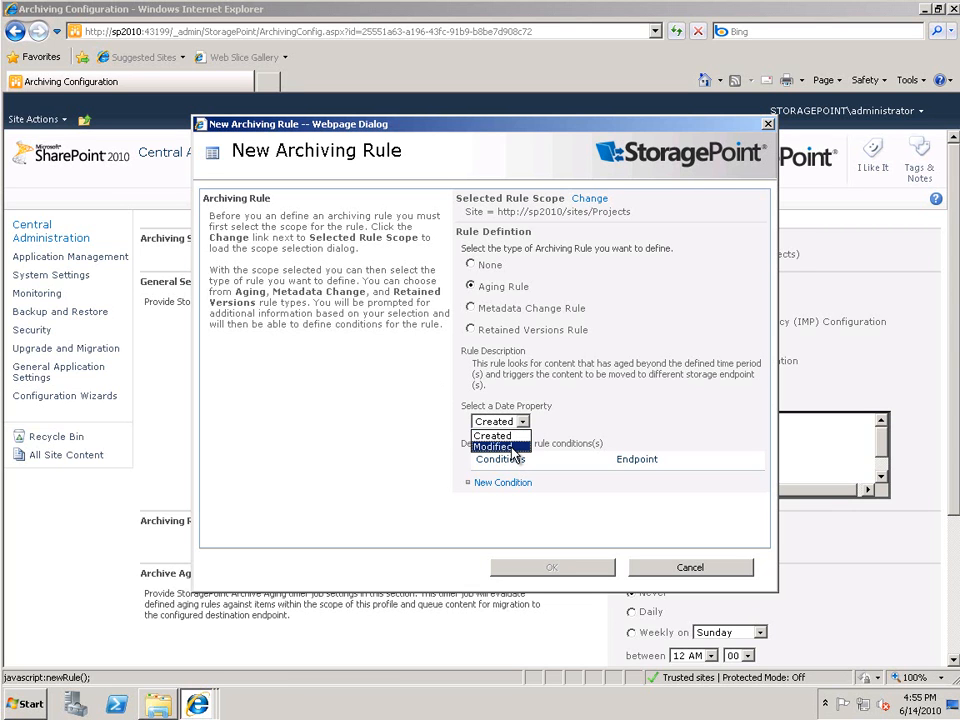
click(513, 447)
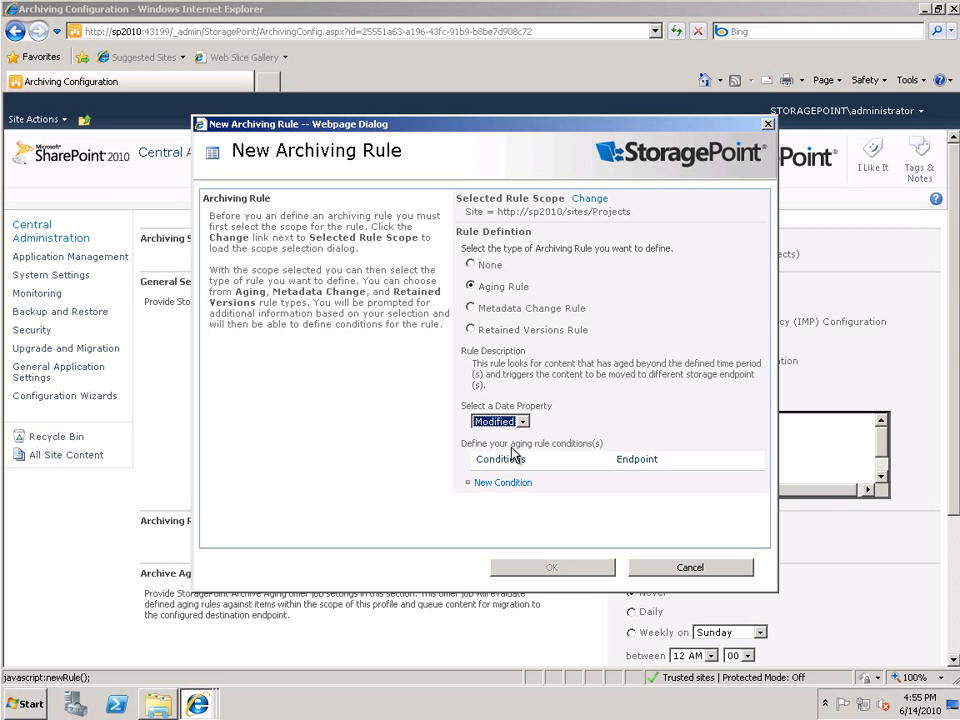
Step: Add an aging condition of 6 months moving content to the Archive (FileSystem) endpoint, including major and minor versions, and accept the rule
click(500, 484)
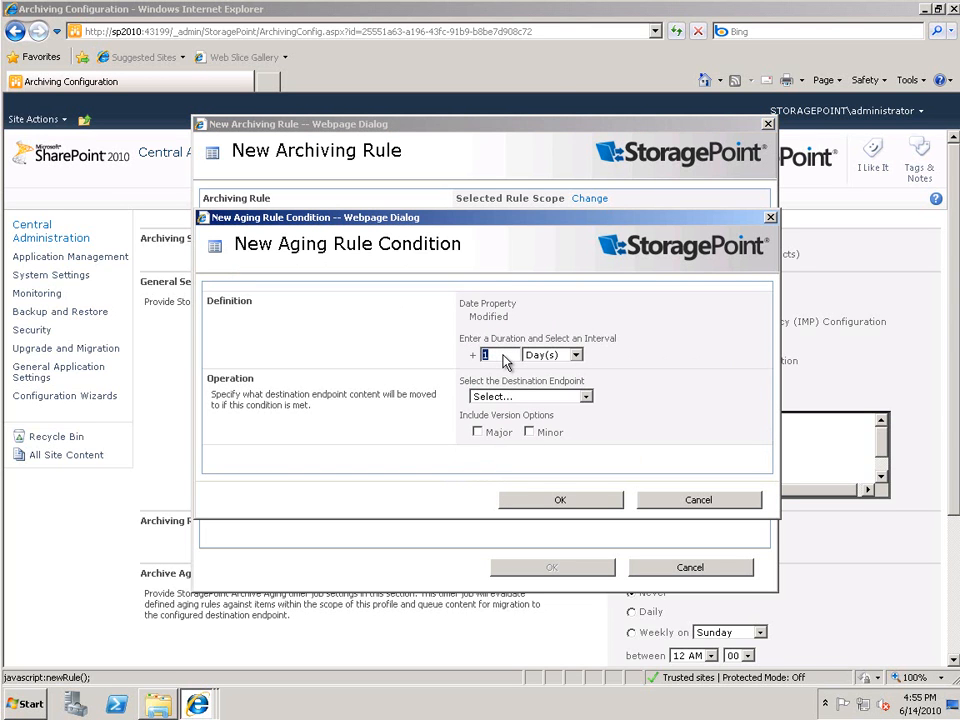
text(6)
click(576, 355)
click(558, 381)
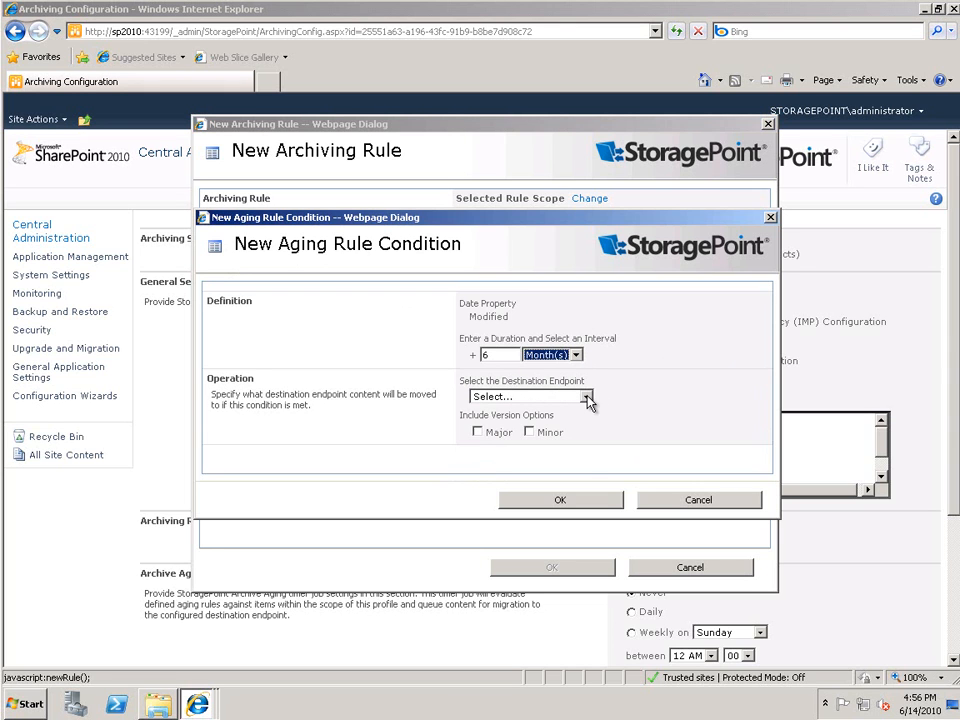
click(586, 397)
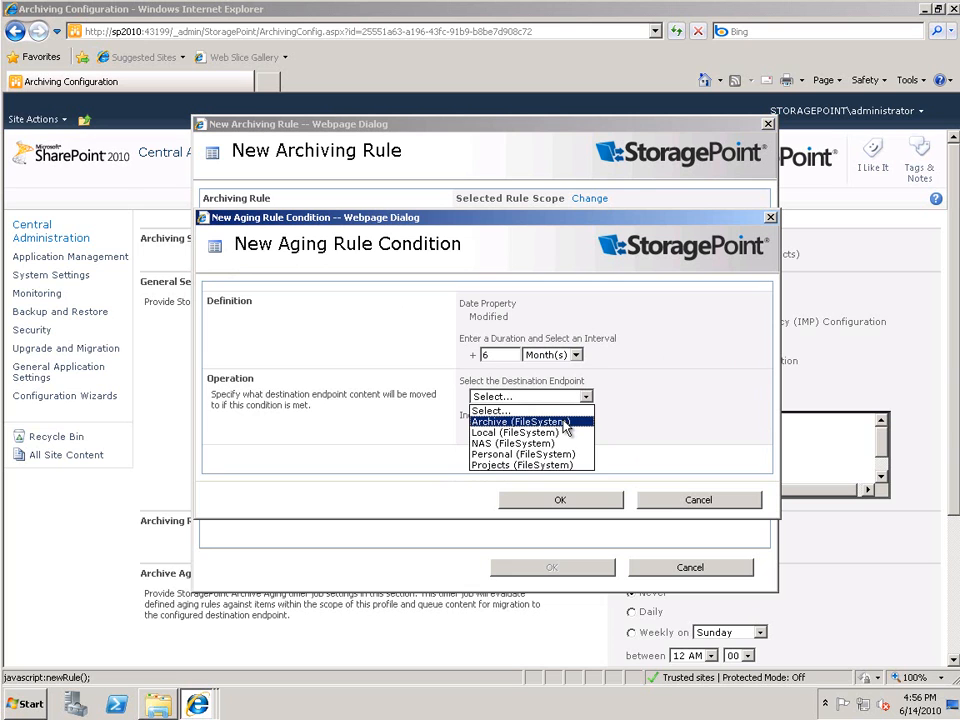
click(566, 423)
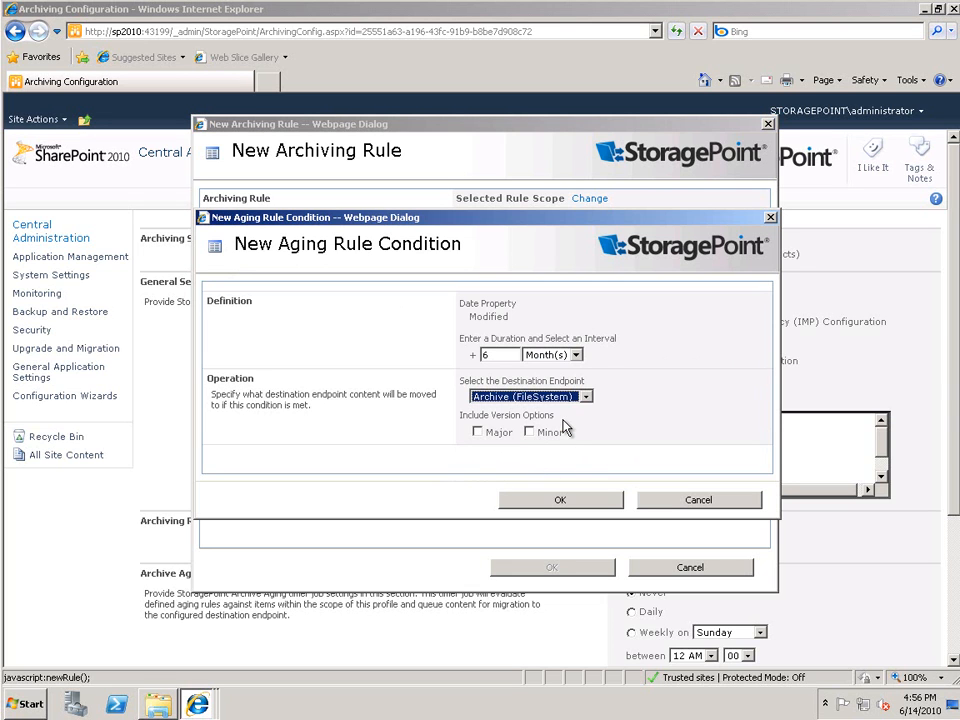
click(479, 433)
click(528, 434)
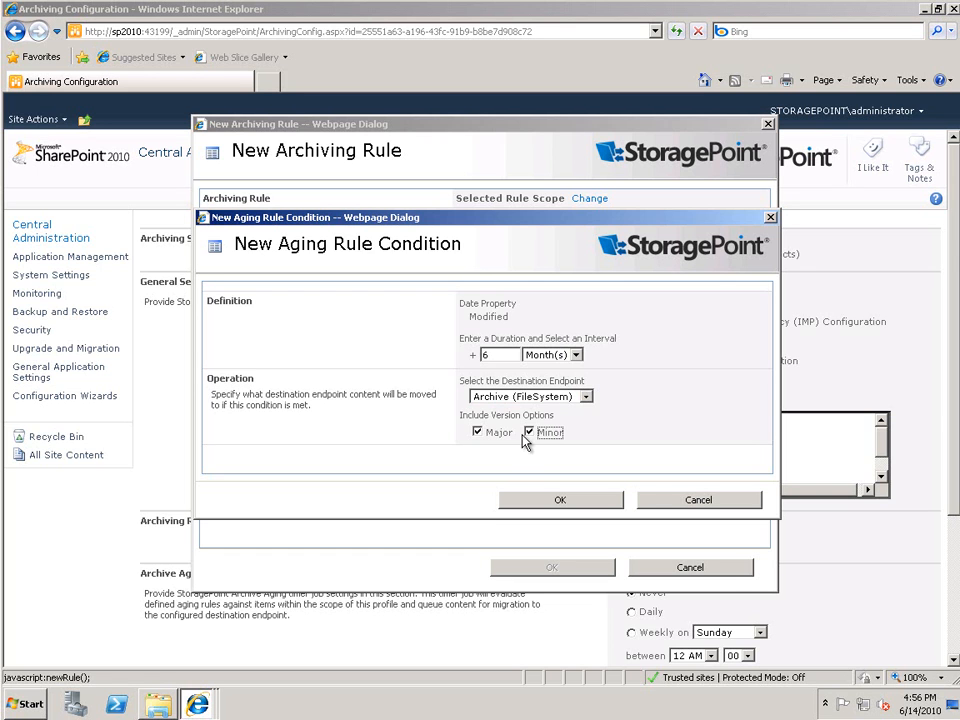
click(559, 500)
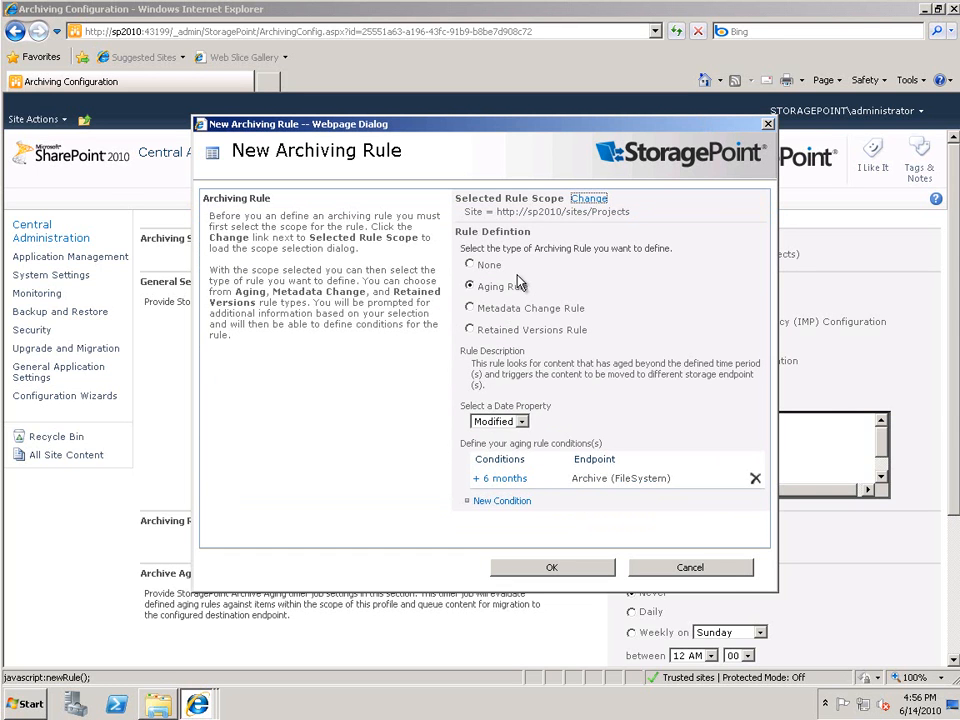
click(543, 569)
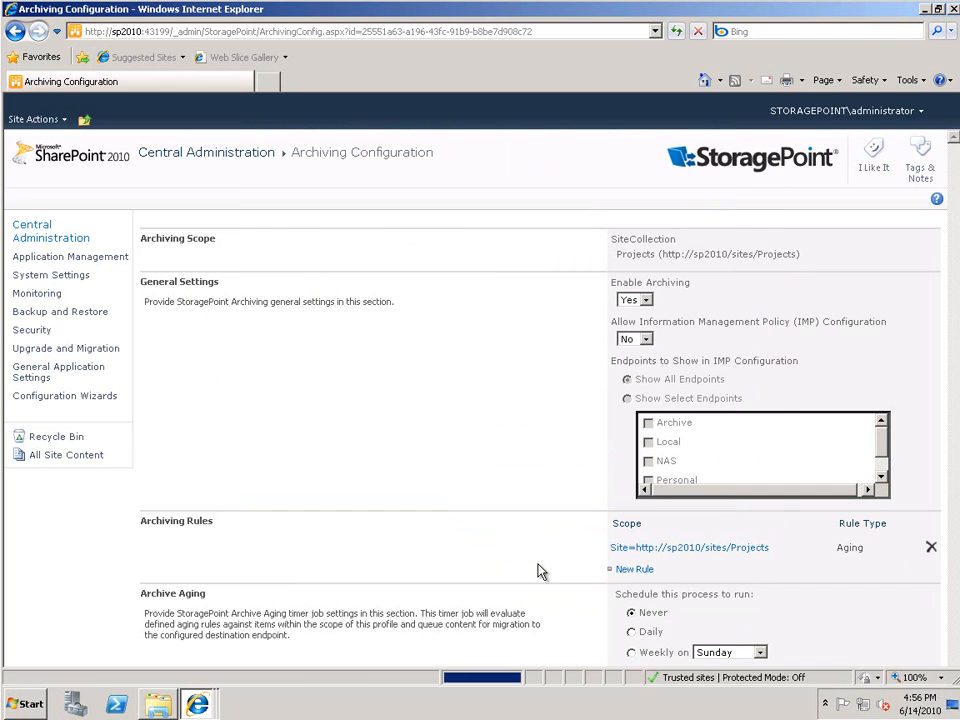
Step: Schedule the Archive Aging job to run daily
scroll(801, 497, down, 1)
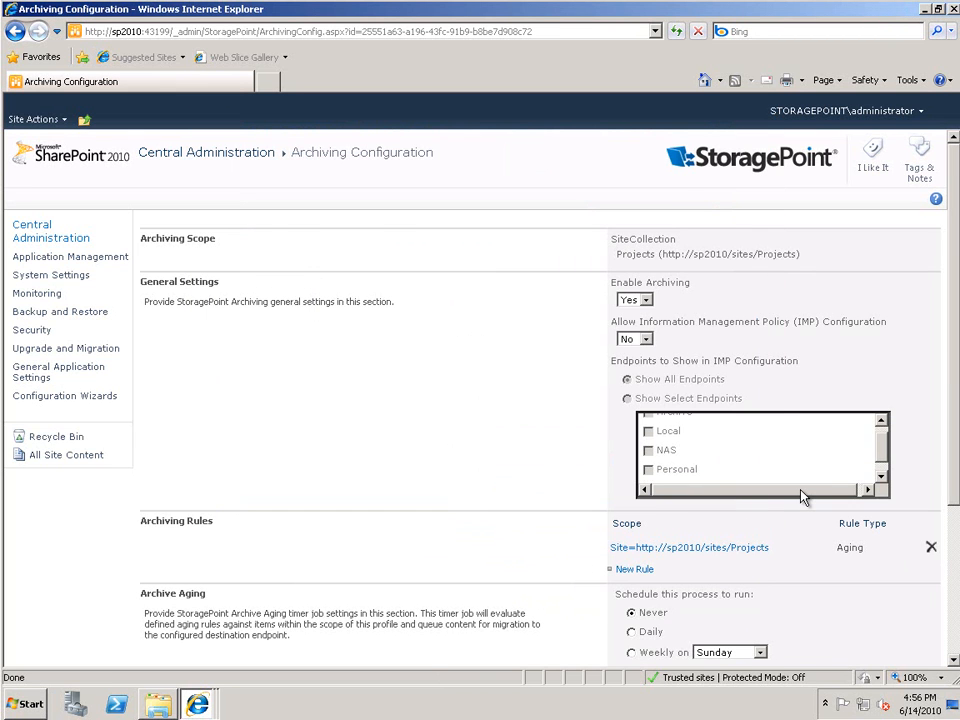
scroll(801, 497, up, 1)
scroll(952, 445, down, 1)
drag(952, 445, 668, 470)
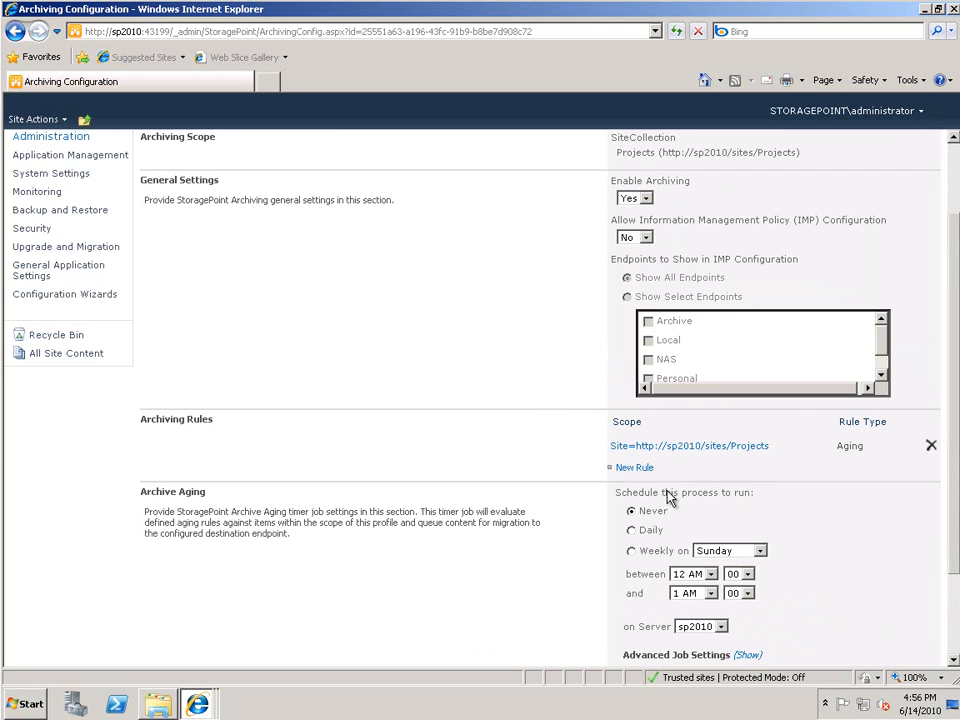
click(631, 531)
Step: Save the archiving configuration and choose immediate processing of existing content for Aging
drag(950, 470, 943, 557)
click(744, 616)
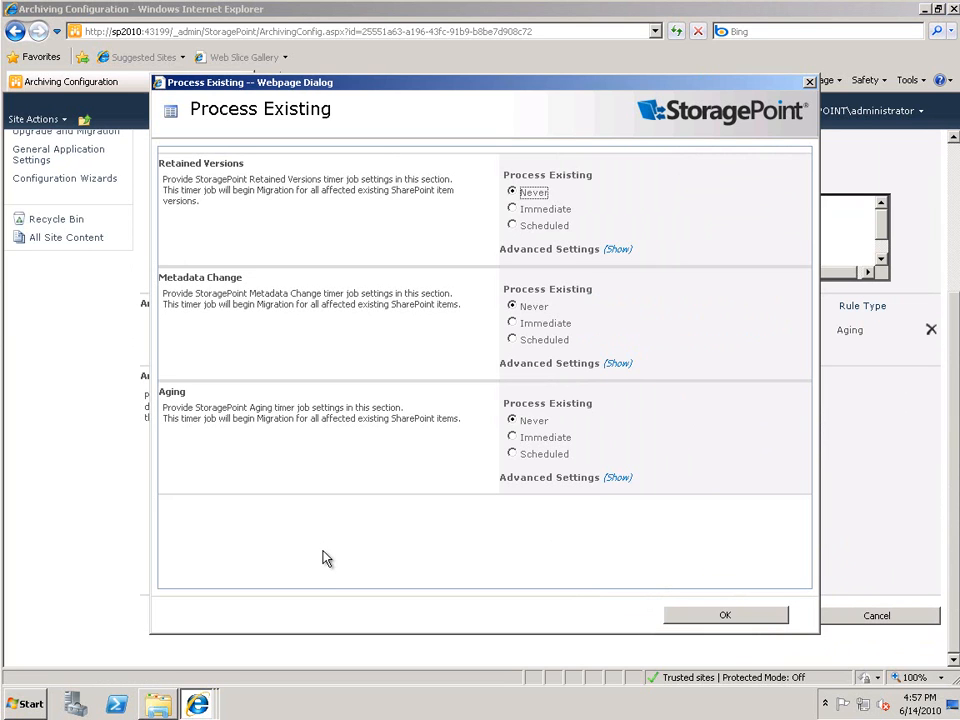
key(Tab)
key(Tab)
click(512, 437)
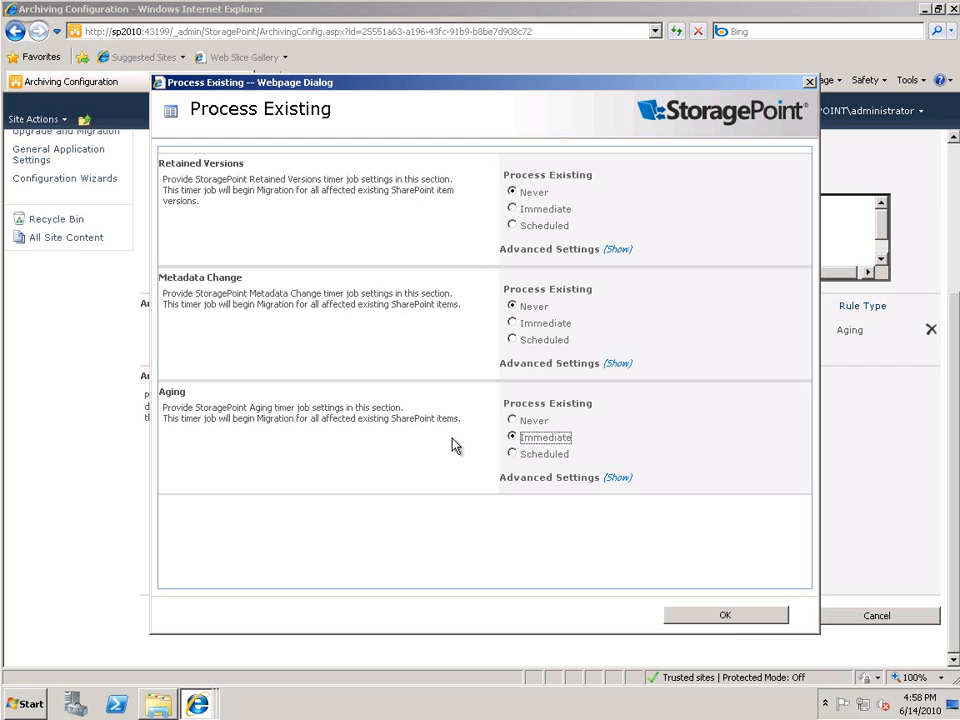
click(714, 617)
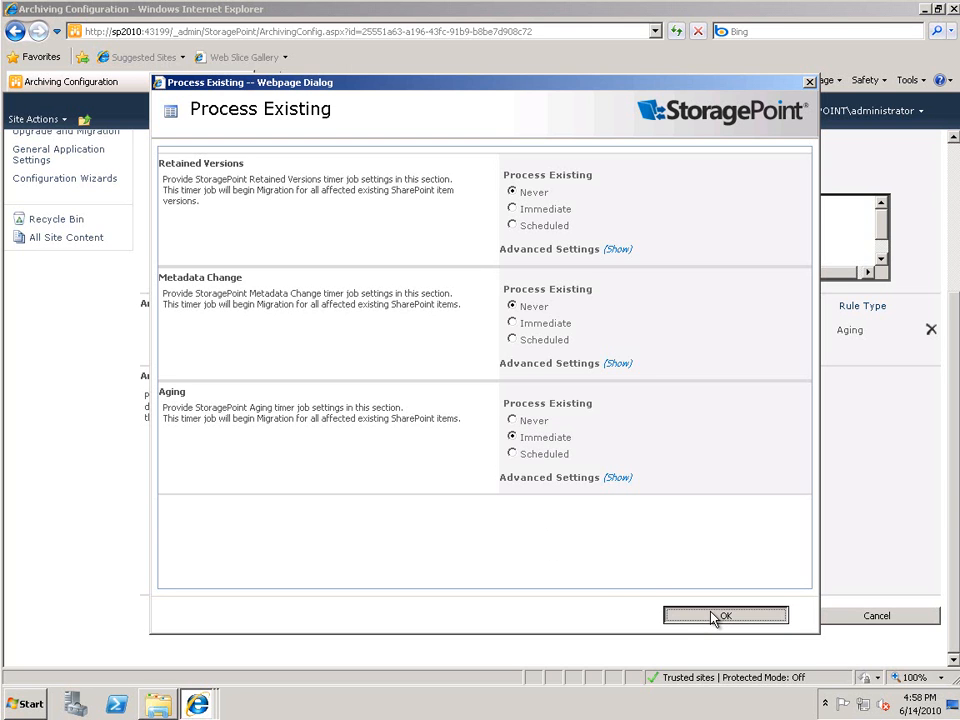
click(716, 617)
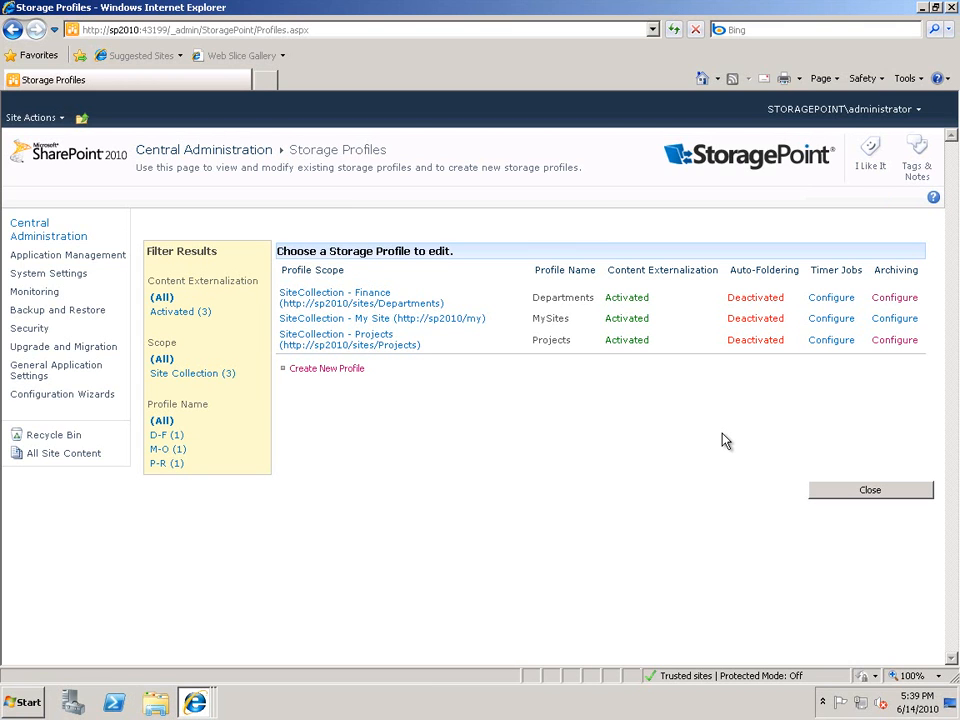
Step: Reopen the Projects profile's archiving configuration and allow Information Management Policy (IMP) configuration
click(905, 341)
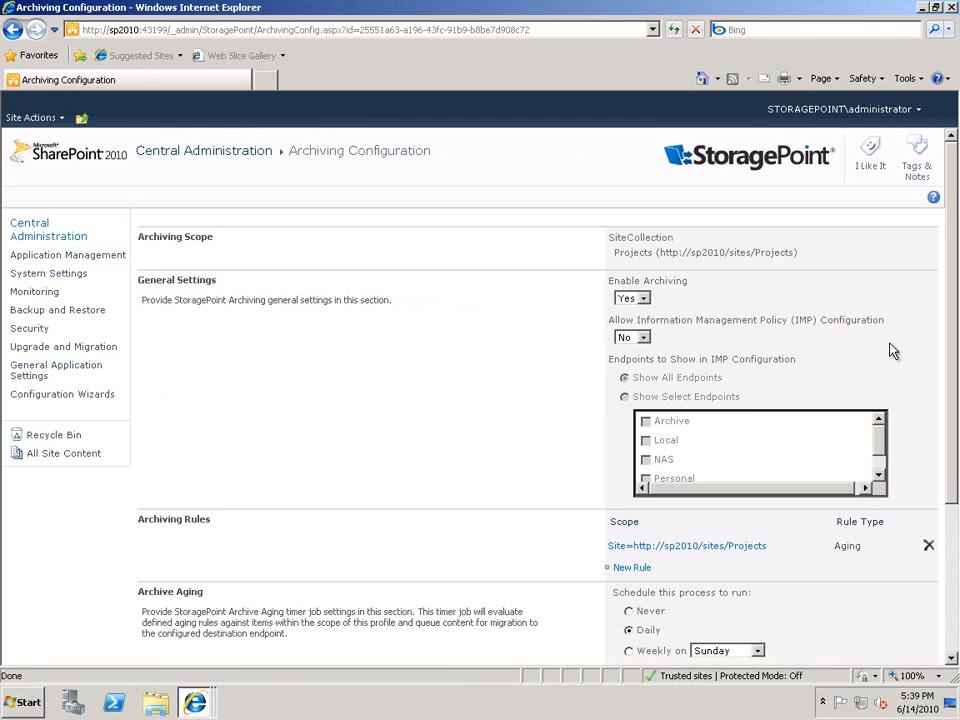
click(641, 337)
click(636, 362)
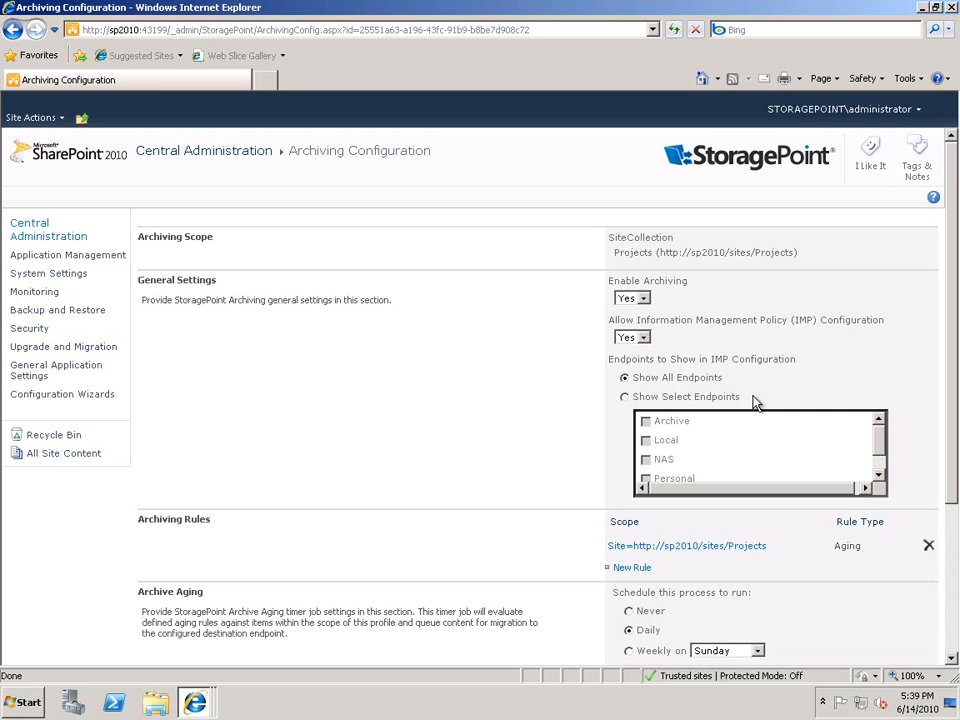
Step: Limit the endpoints shown in IMP configuration to Archive and NAS, and save the archiving configuration
click(626, 398)
click(647, 424)
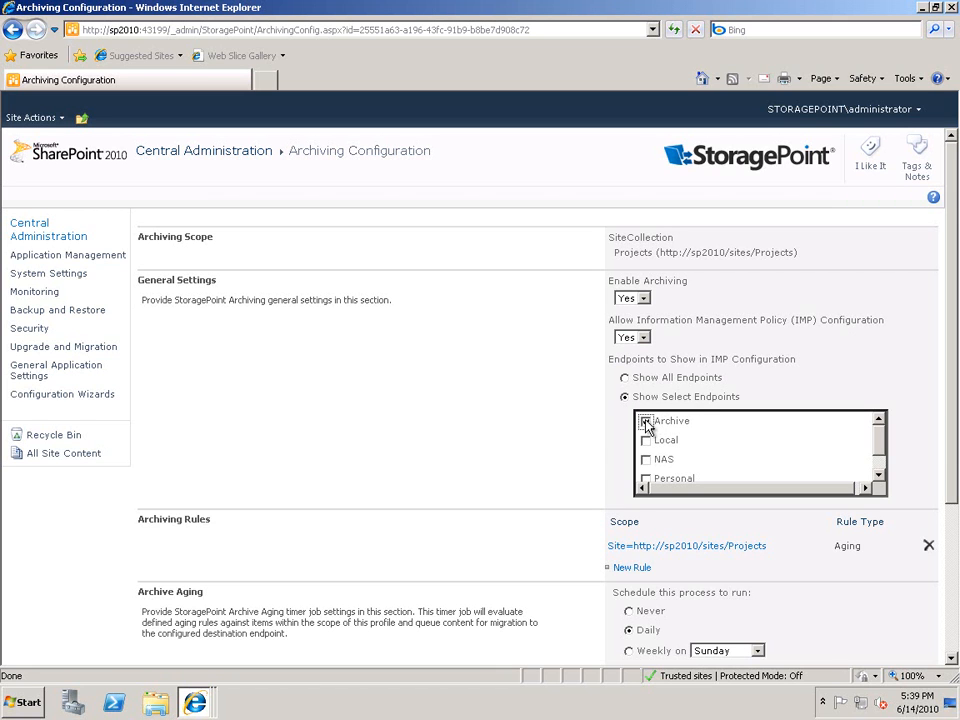
click(646, 460)
scroll(567, 500, down, 5)
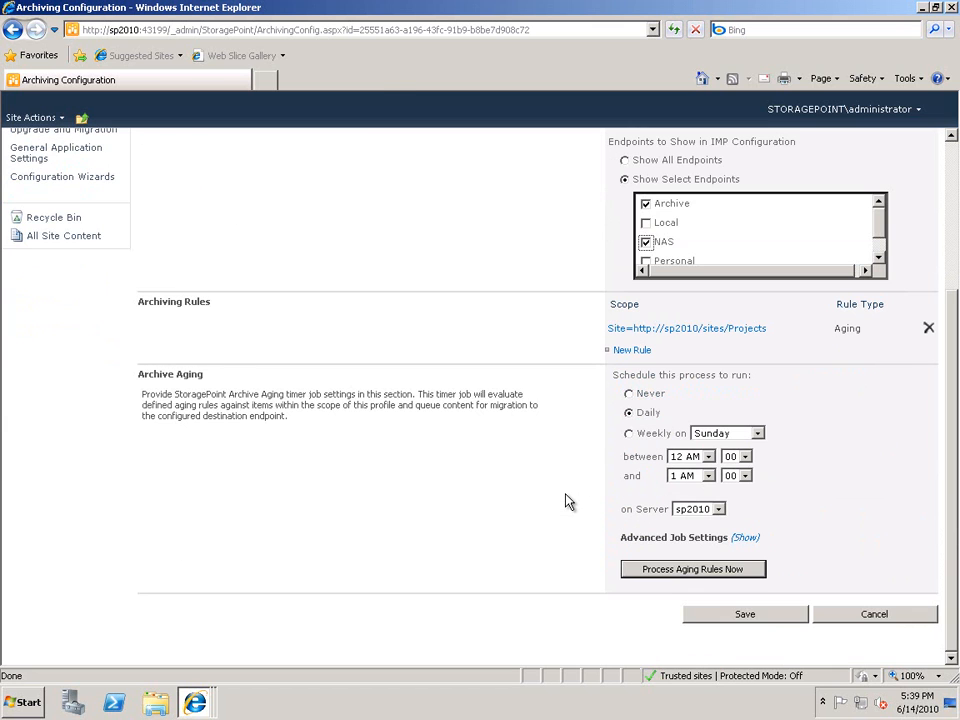
click(765, 622)
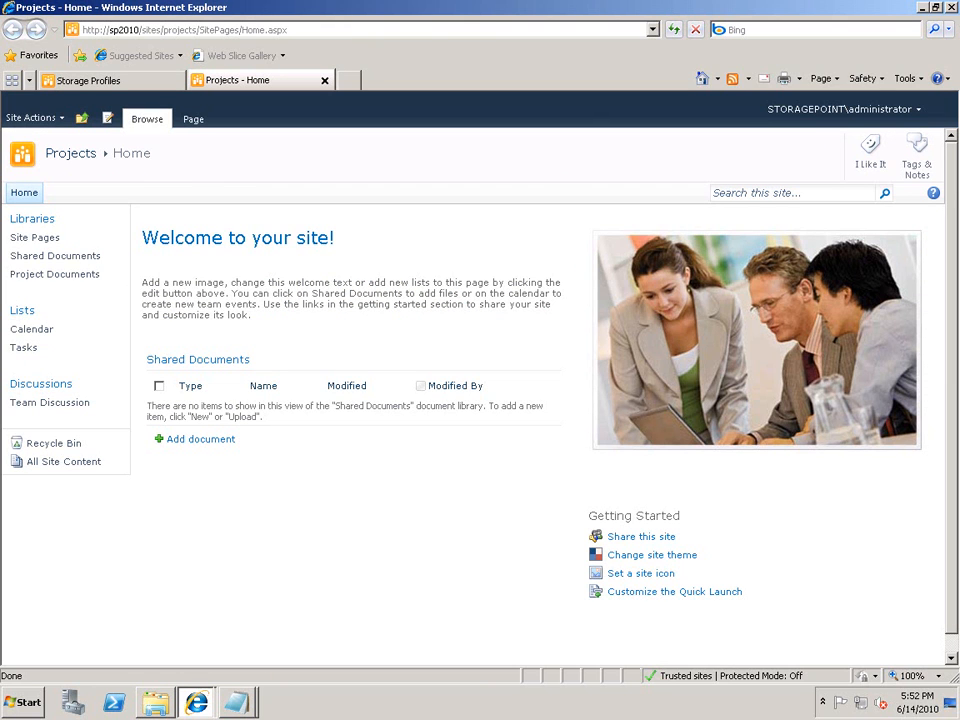
Step: Open the information management policy settings of the Projects site's Project Documents library
click(83, 279)
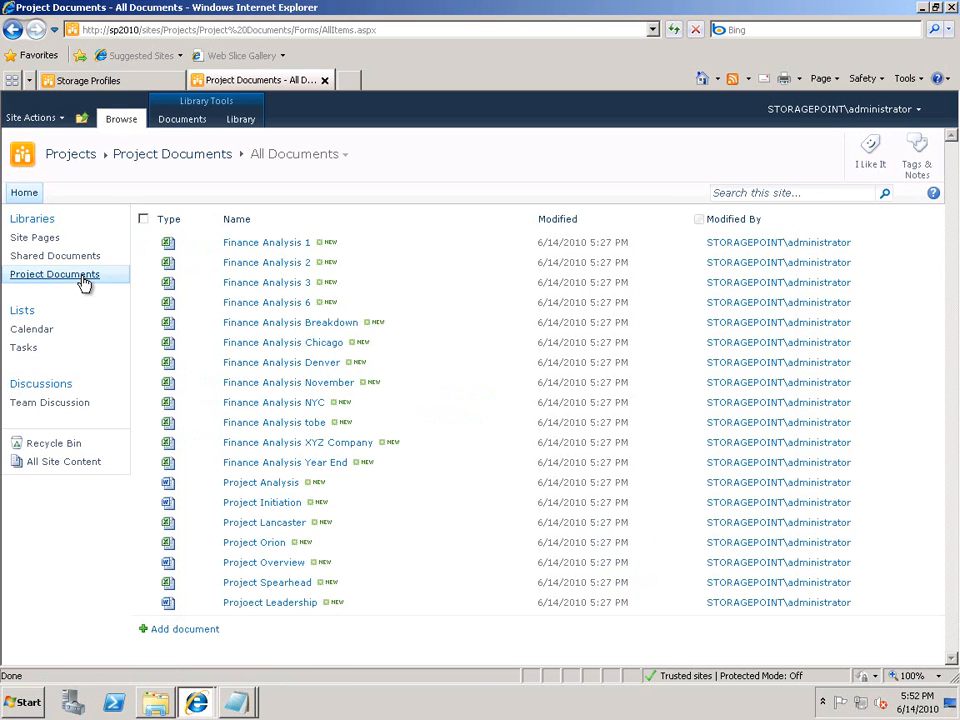
click(243, 121)
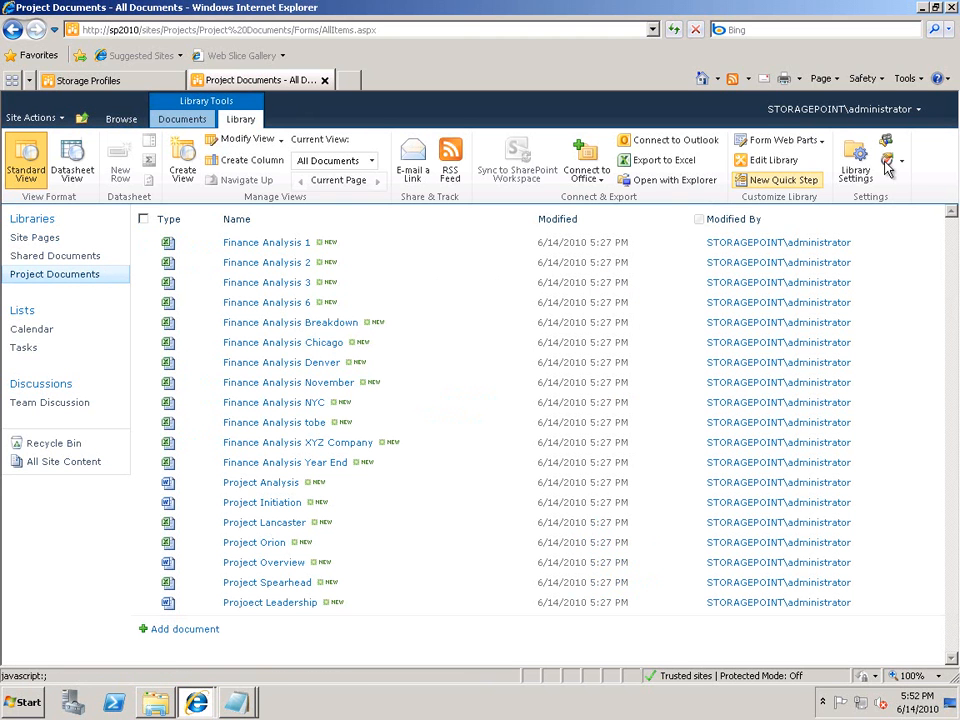
click(857, 184)
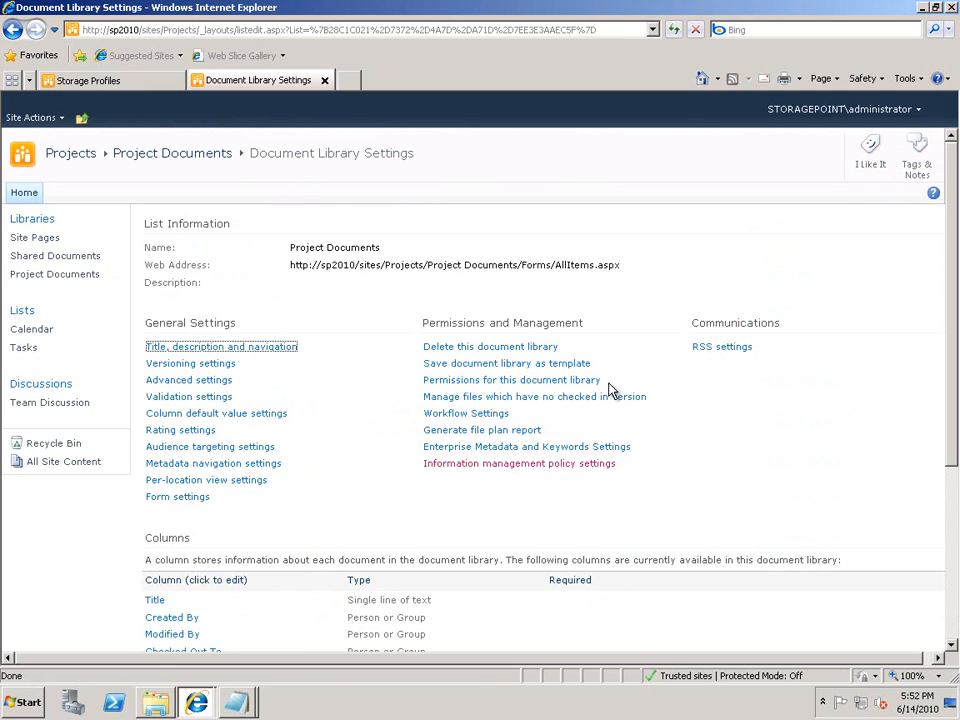
click(535, 466)
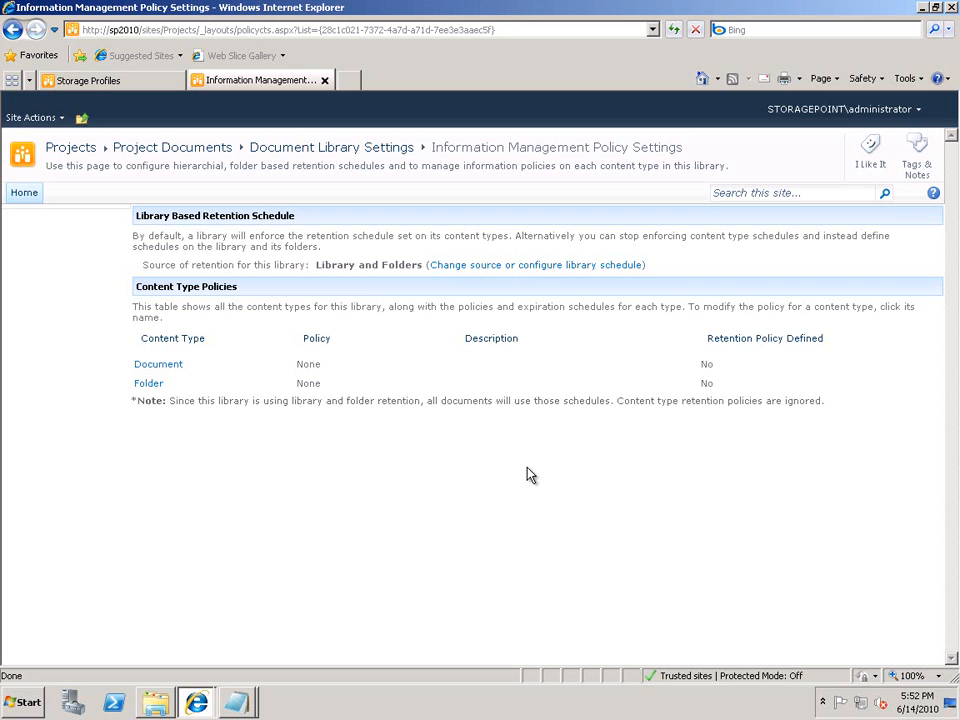
Step: Edit the Document content type's policy and enable StoragePoint Intelligent Archiving
click(176, 368)
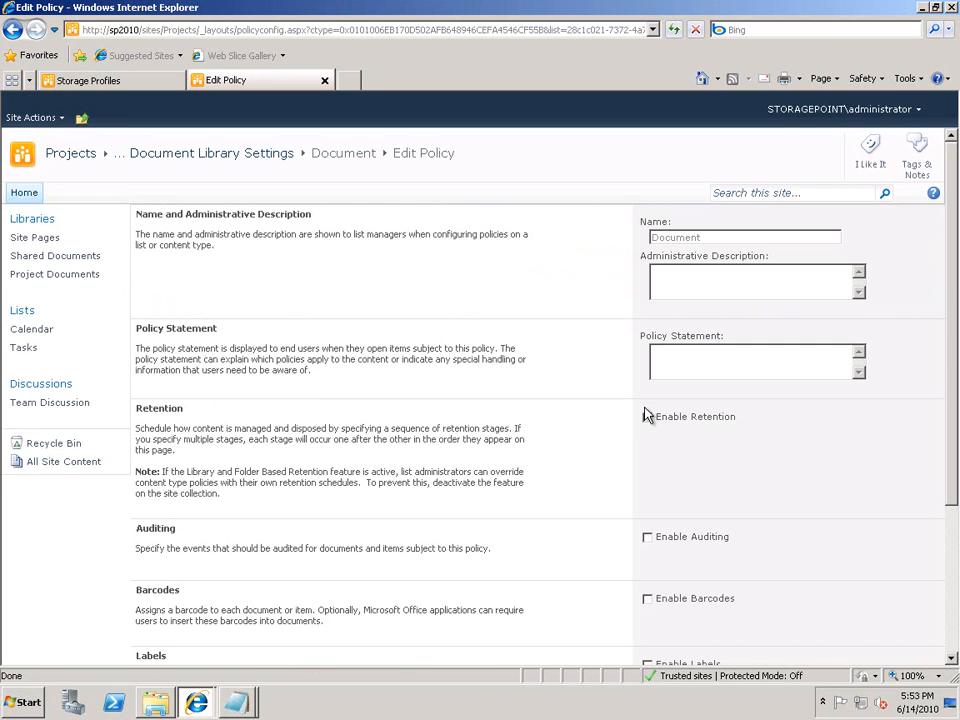
scroll(645, 414, down, 3)
click(647, 548)
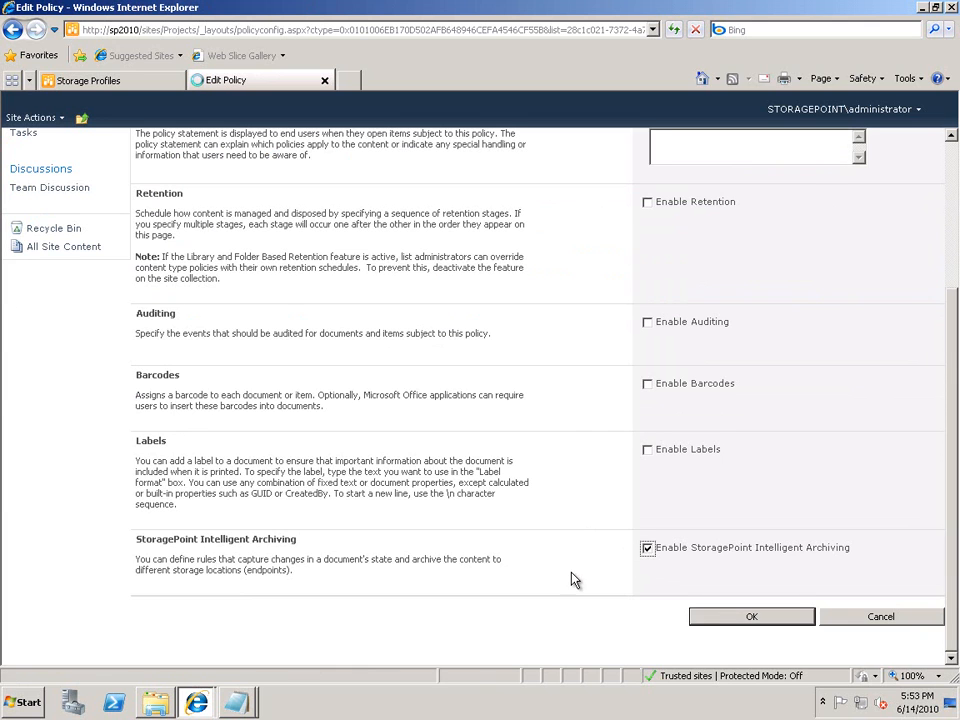
scroll(847, 587, down, 3)
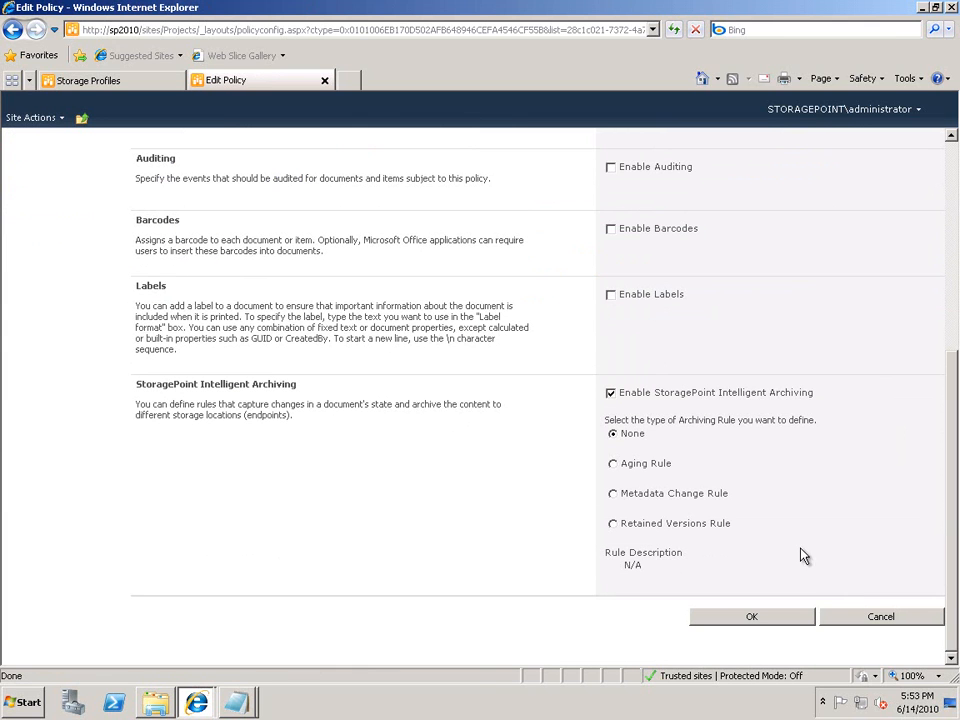
Step: Define a Retained Versions Rule that moves all versions except current to the Archive (FileSystem) endpoint, and save the policy
click(613, 524)
scroll(650, 542, down, 2)
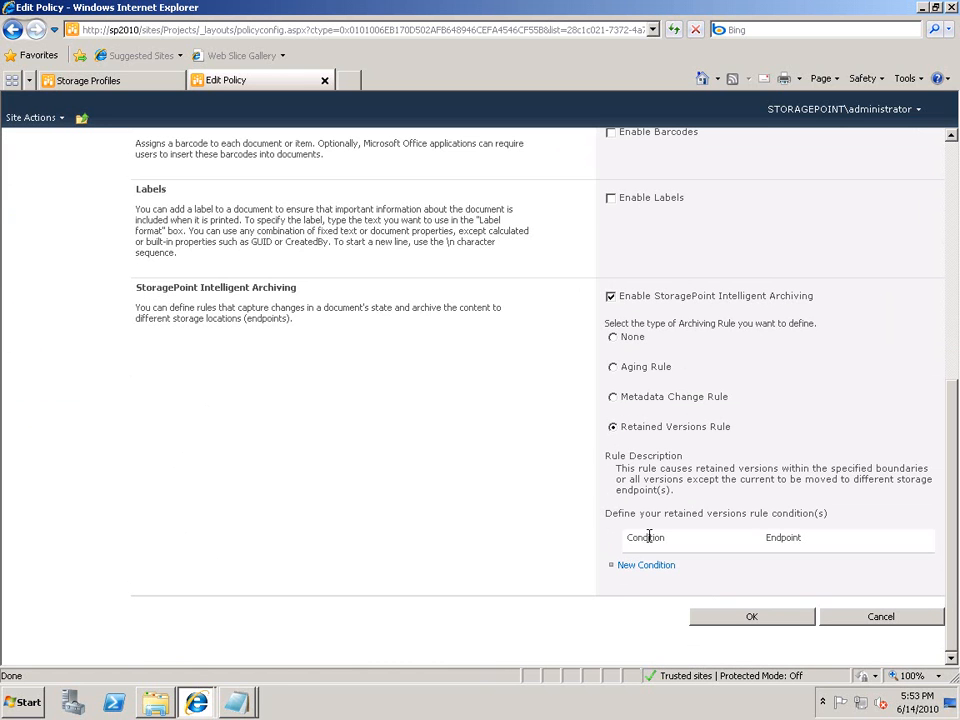
click(646, 568)
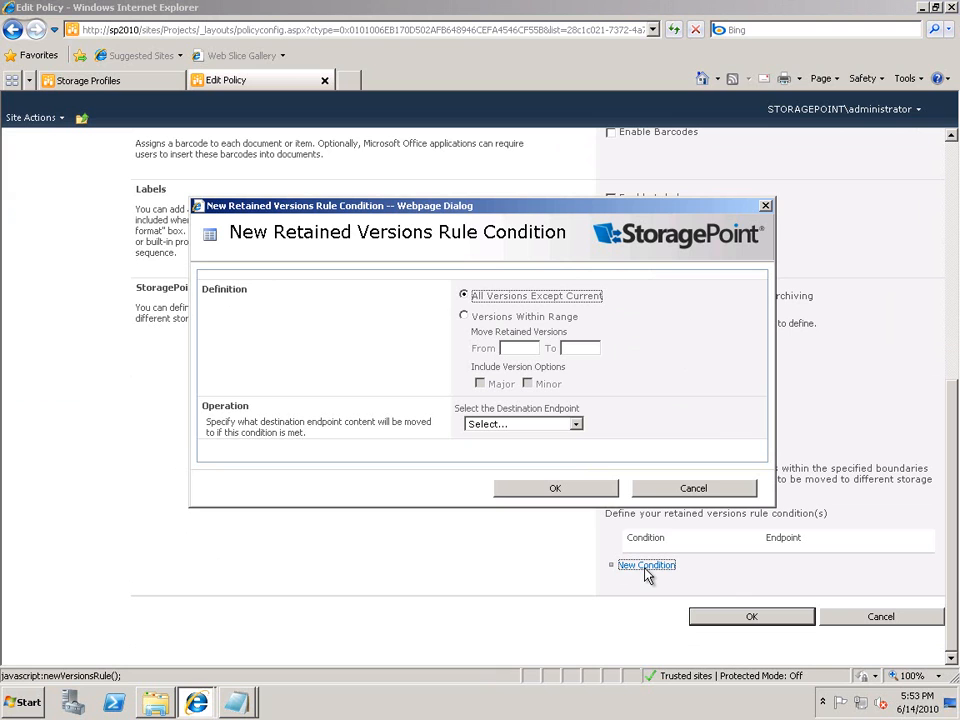
click(576, 426)
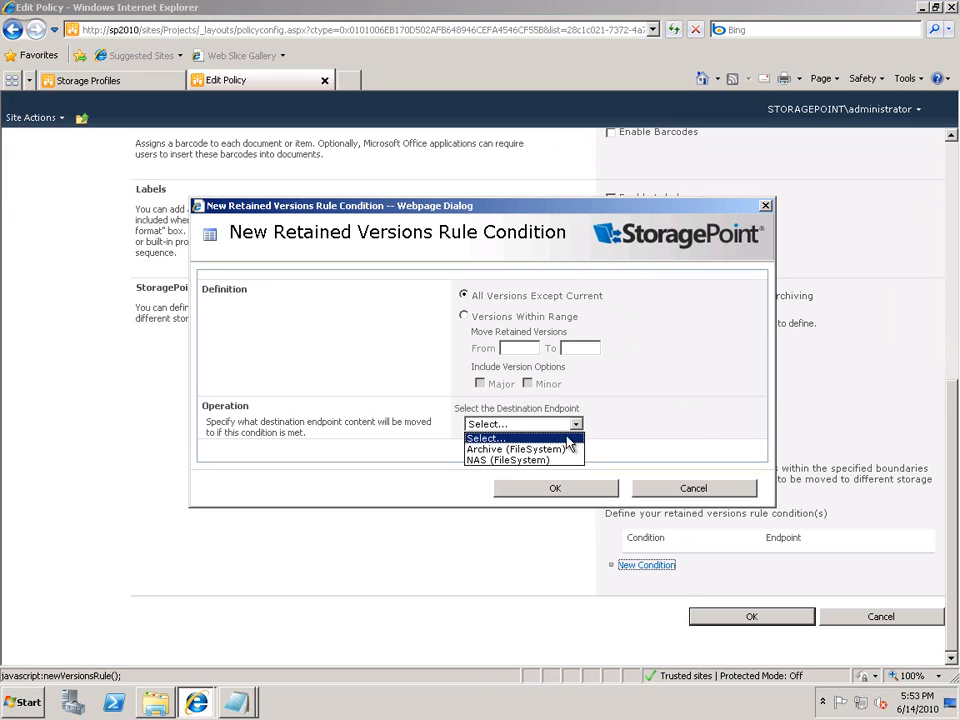
click(563, 451)
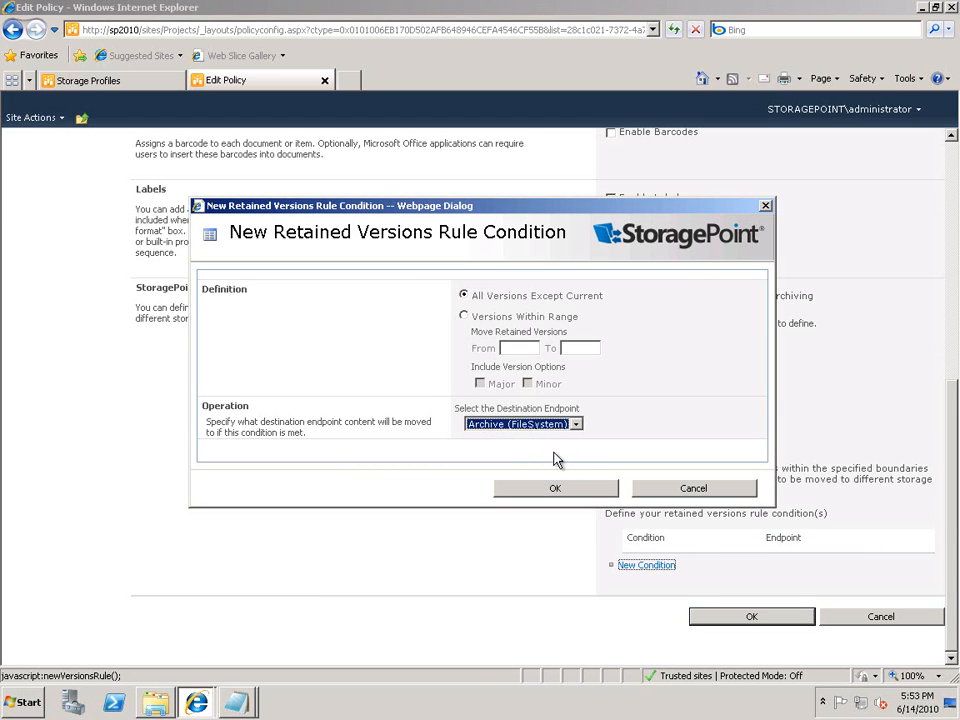
click(576, 490)
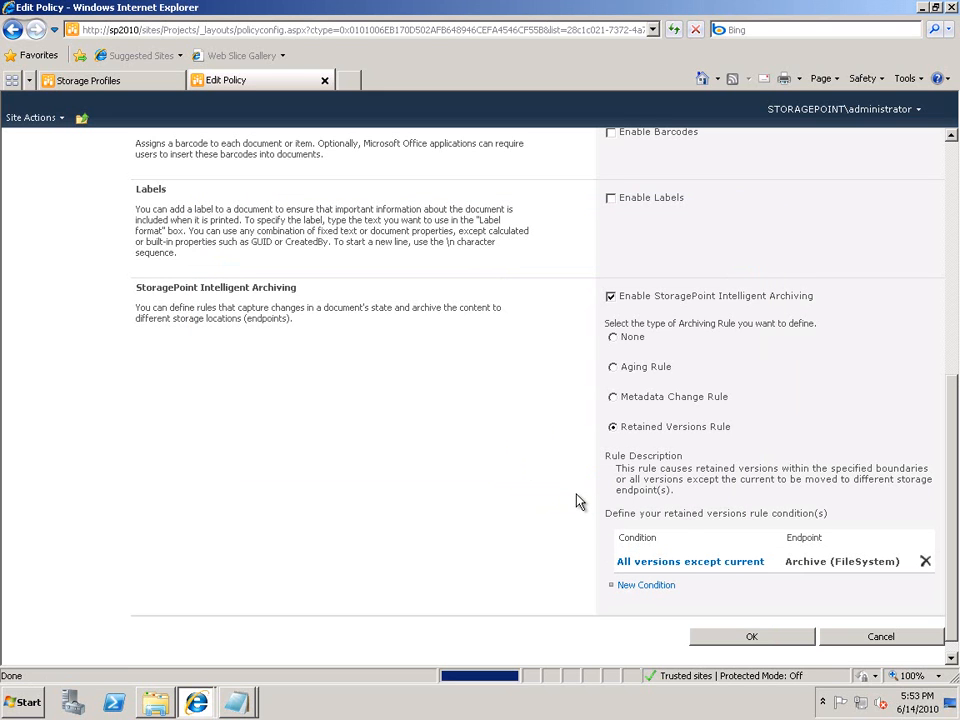
click(764, 638)
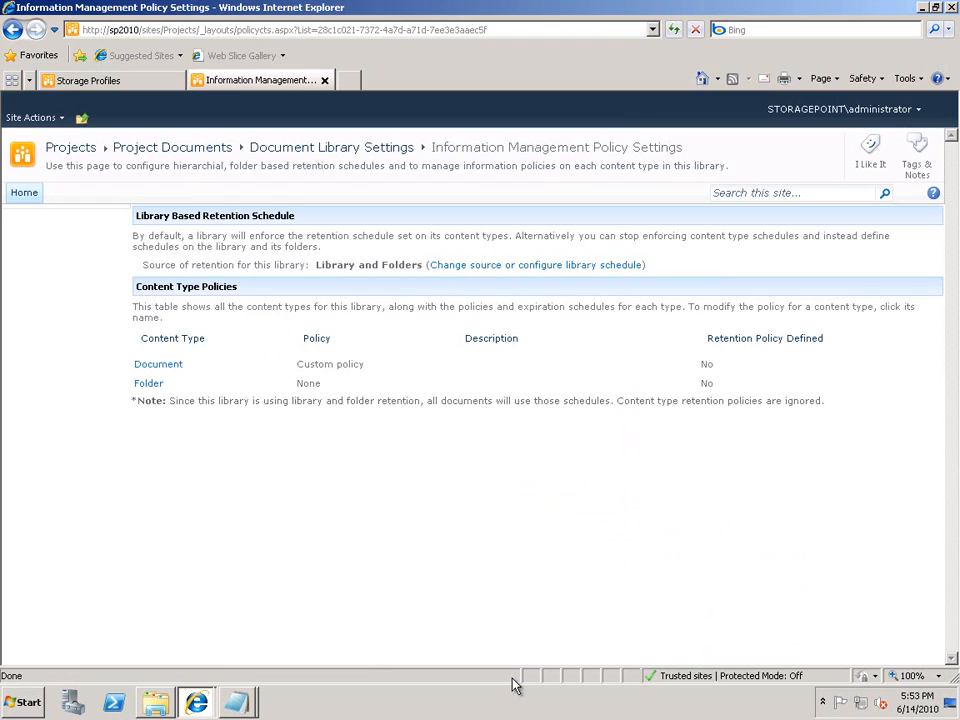